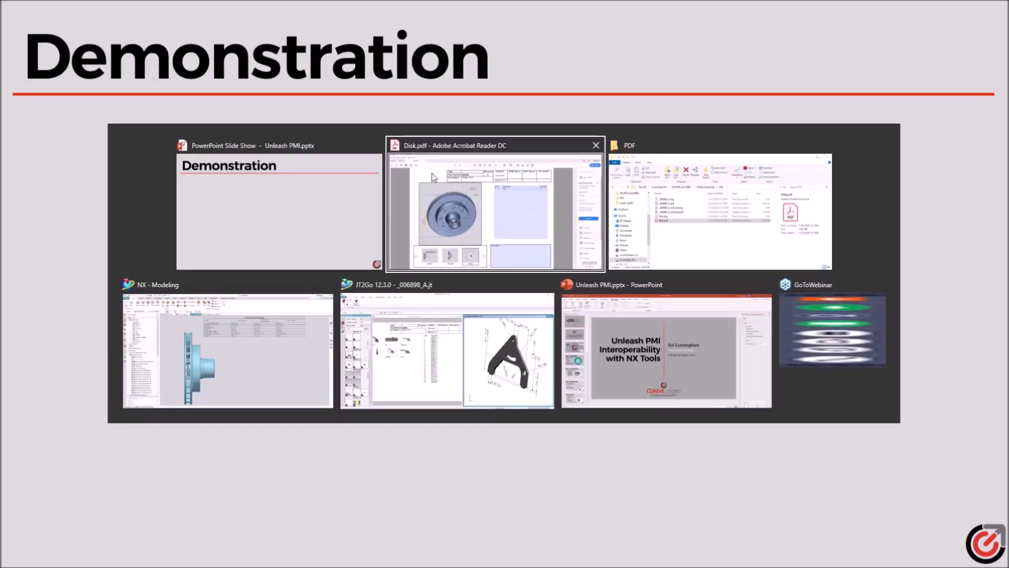
# - Bring NX forward and switch to the FBM_Sample_v2_setup_2.prt die plate in Manufacturing
pyautogui.click(269, 345)
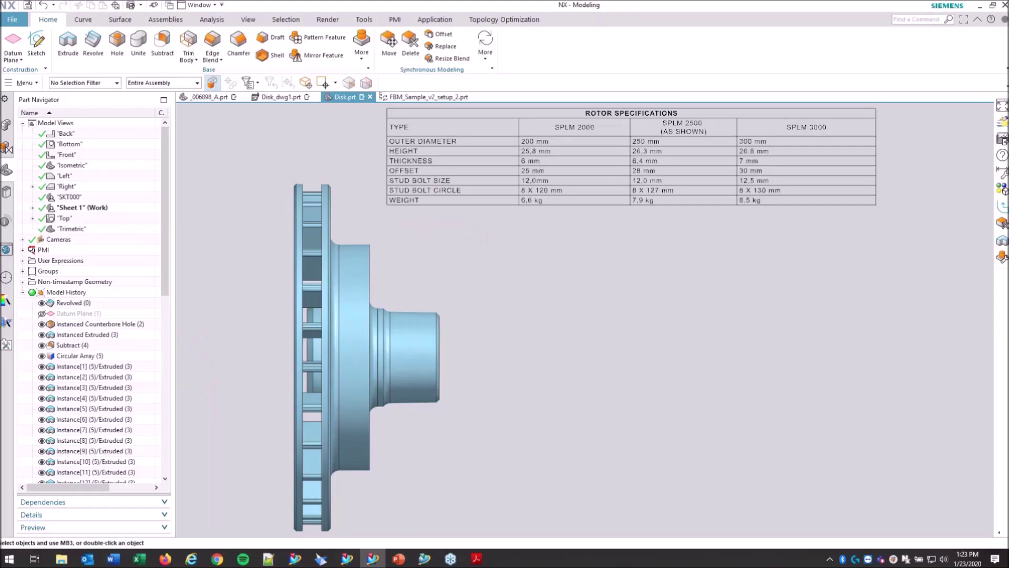
pyautogui.click(402, 98)
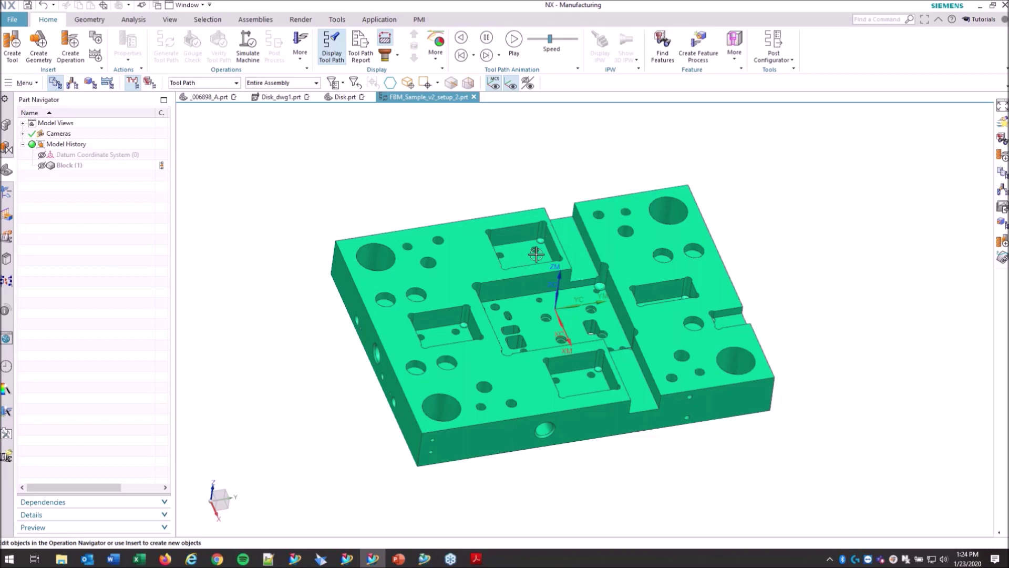
# - Show the Machining Feature Navigator and launch Find Features from its context menu
pyautogui.rightClick(73, 206)
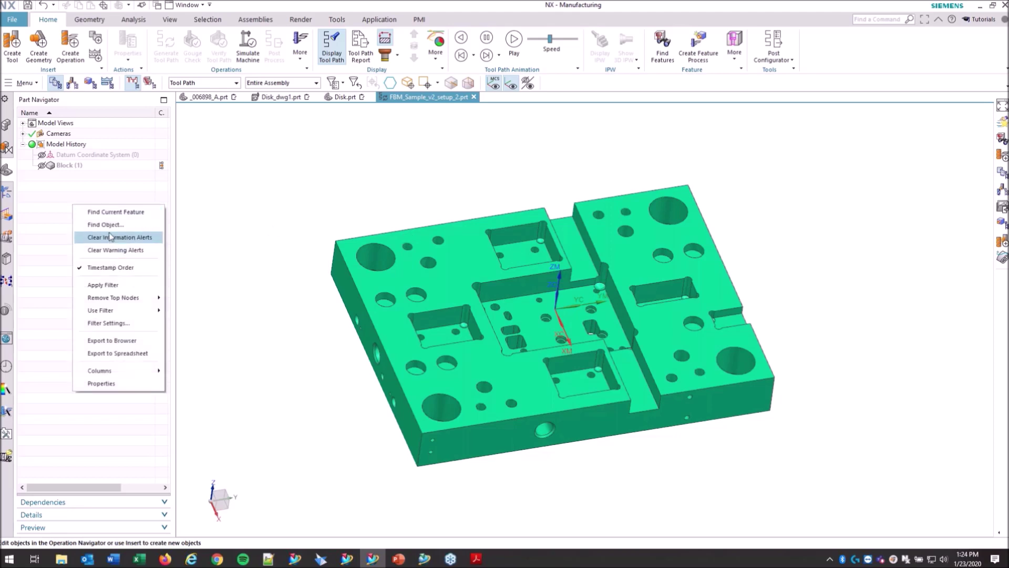
pyautogui.click(7, 216)
pyautogui.rightClick(75, 234)
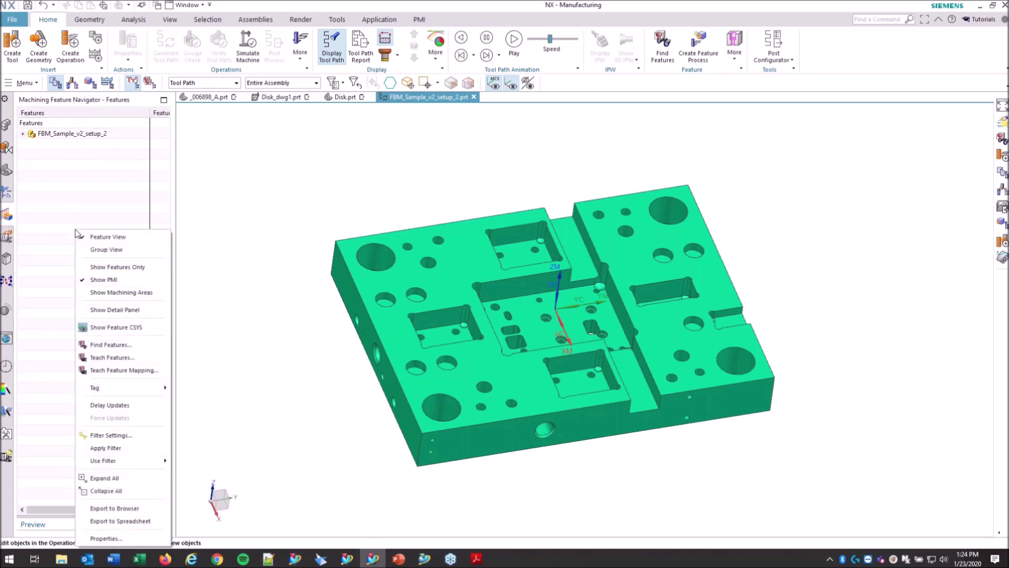
pyautogui.click(102, 346)
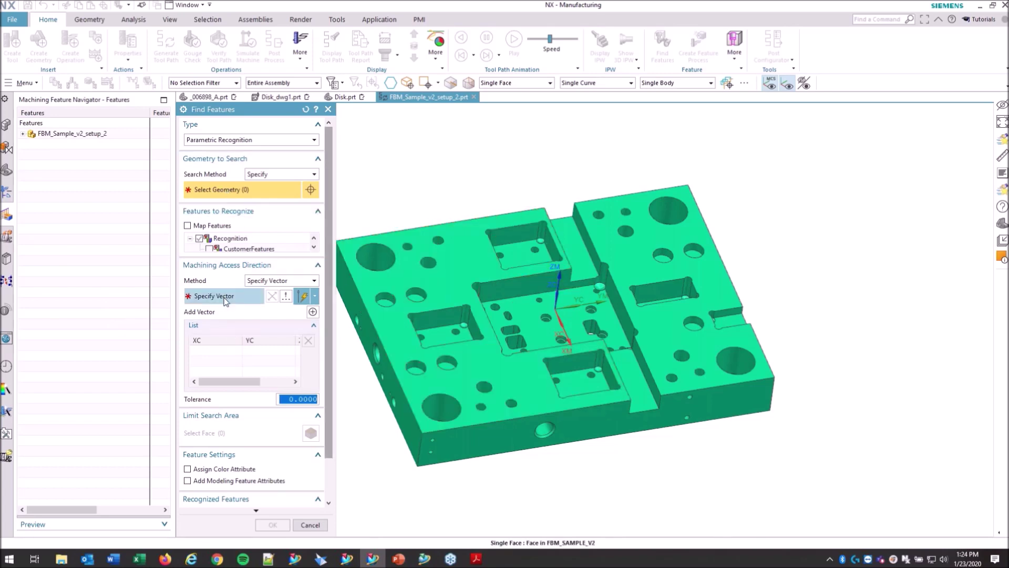
# - Select the four large corner hole faces on the die plate, using QuickPick for the first
pyautogui.click(368, 255)
pyautogui.click(438, 280)
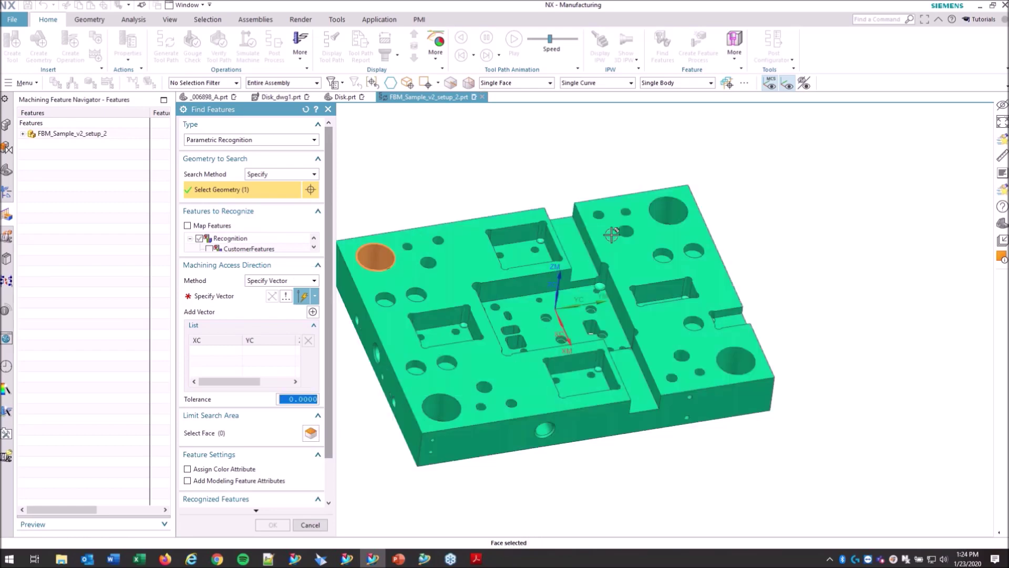
pyautogui.click(669, 210)
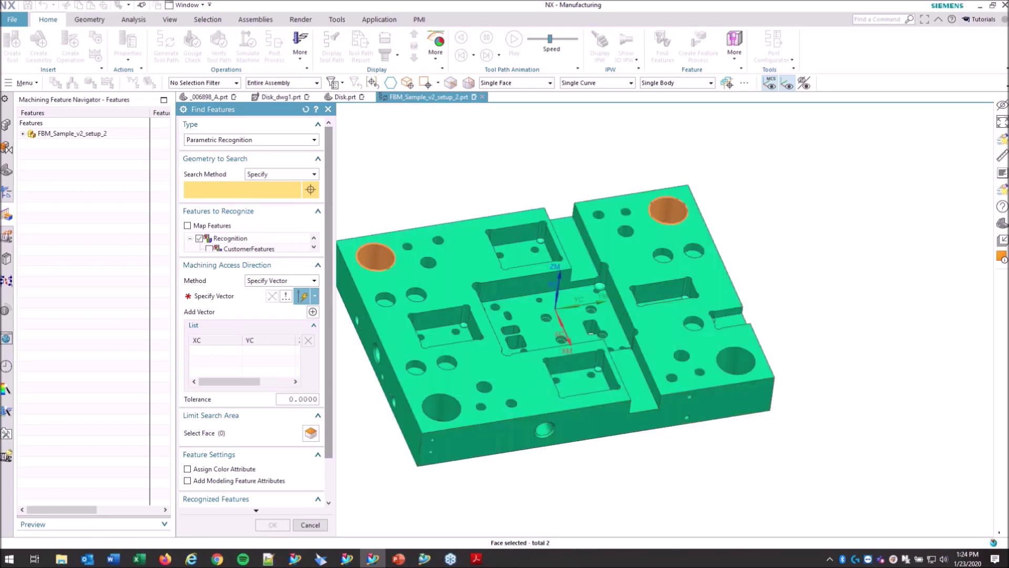
pyautogui.click(736, 360)
pyautogui.click(445, 401)
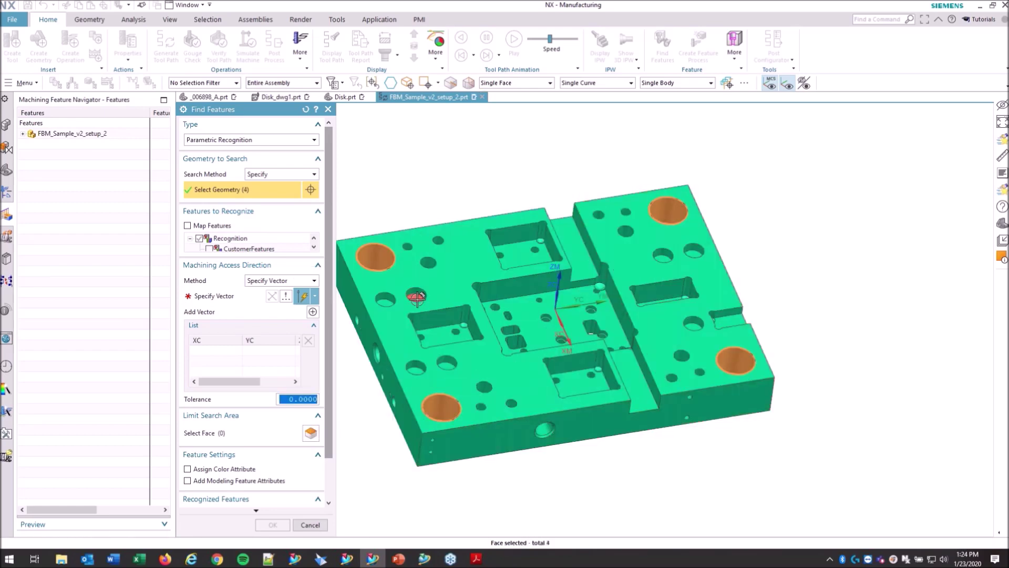
# - Add the eight smaller hole faces, bringing the selection to twelve faces
pyautogui.scroll(3, 394, 306)
pyautogui.scroll(2, 394, 305)
pyautogui.click(376, 283)
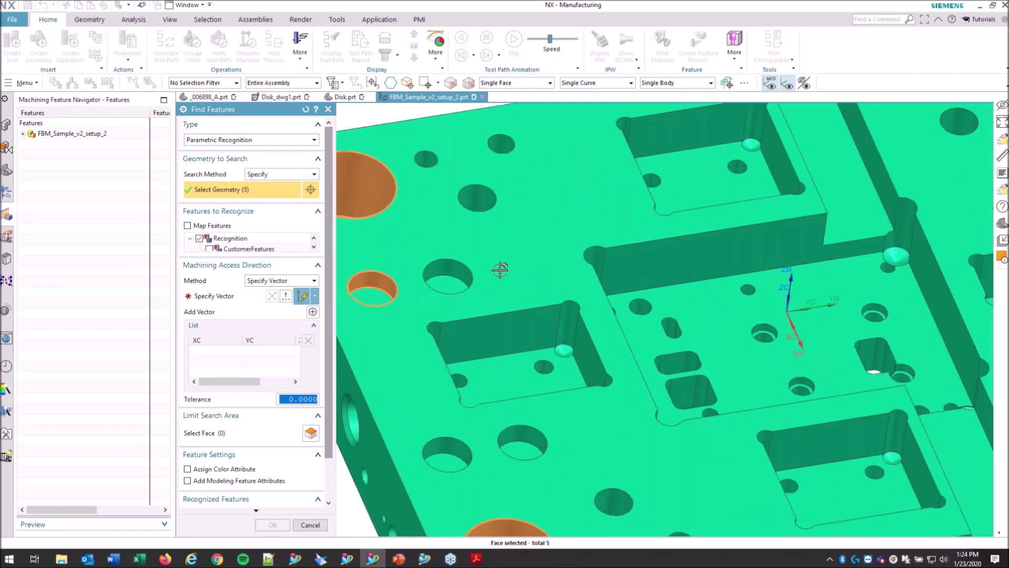
pyautogui.scroll(-1, 454, 265)
pyautogui.click(454, 267)
pyautogui.click(522, 441)
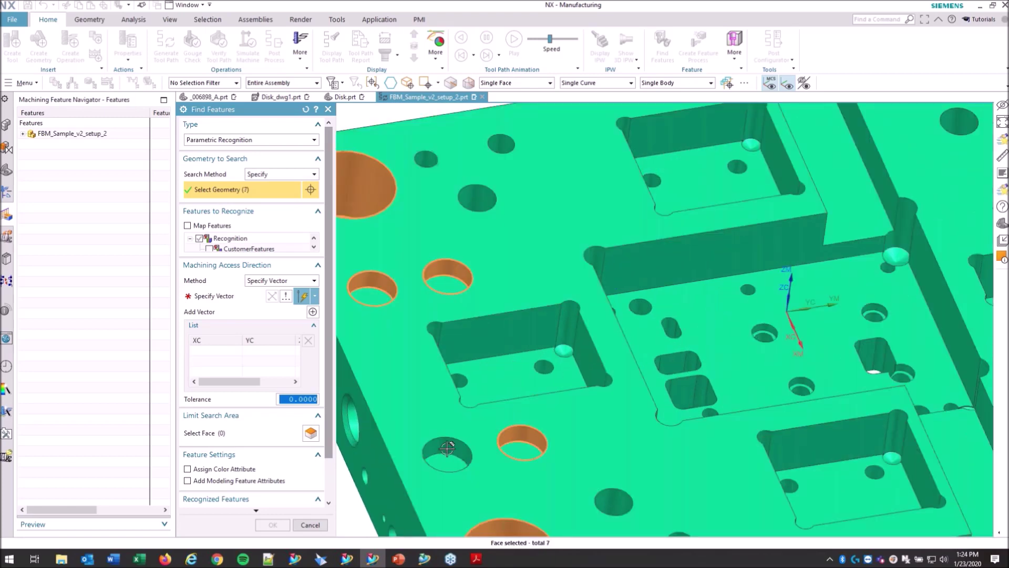
pyautogui.click(447, 452)
pyautogui.click(477, 197)
pyautogui.hotkey('ctrl', 'f')
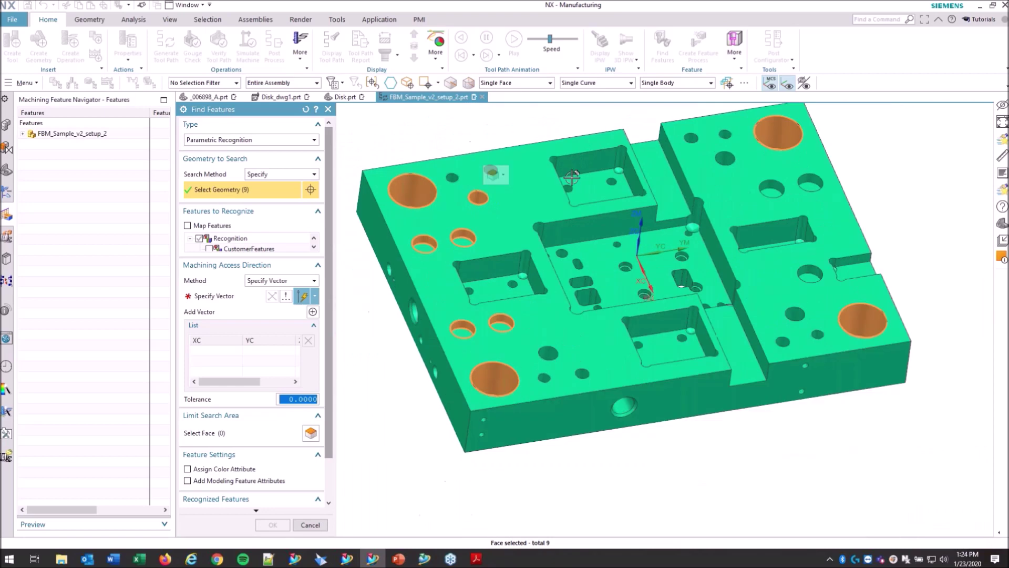
pyautogui.click(724, 157)
pyautogui.click(795, 314)
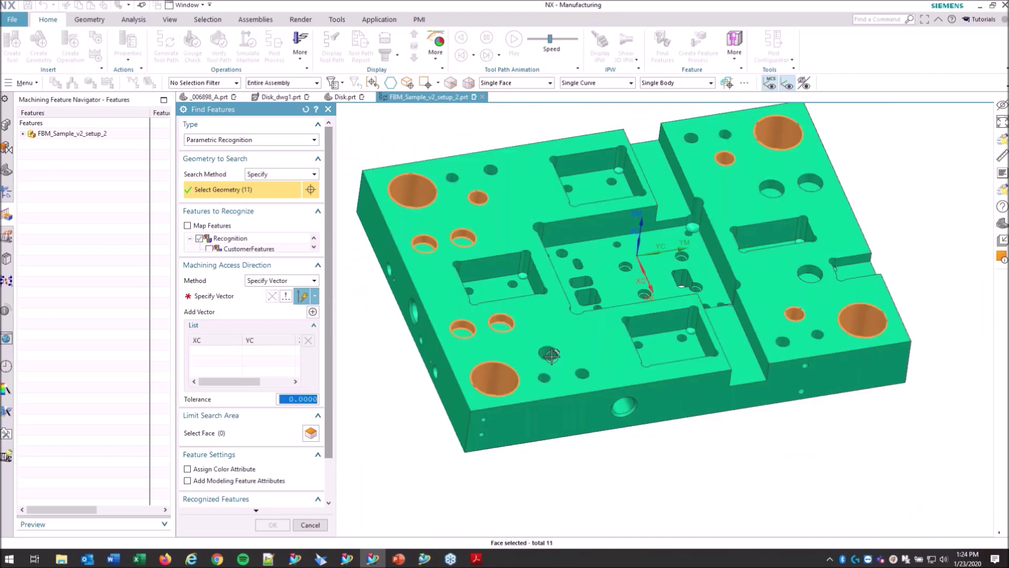
pyautogui.click(551, 353)
pyautogui.scroll(-1, 217, 281)
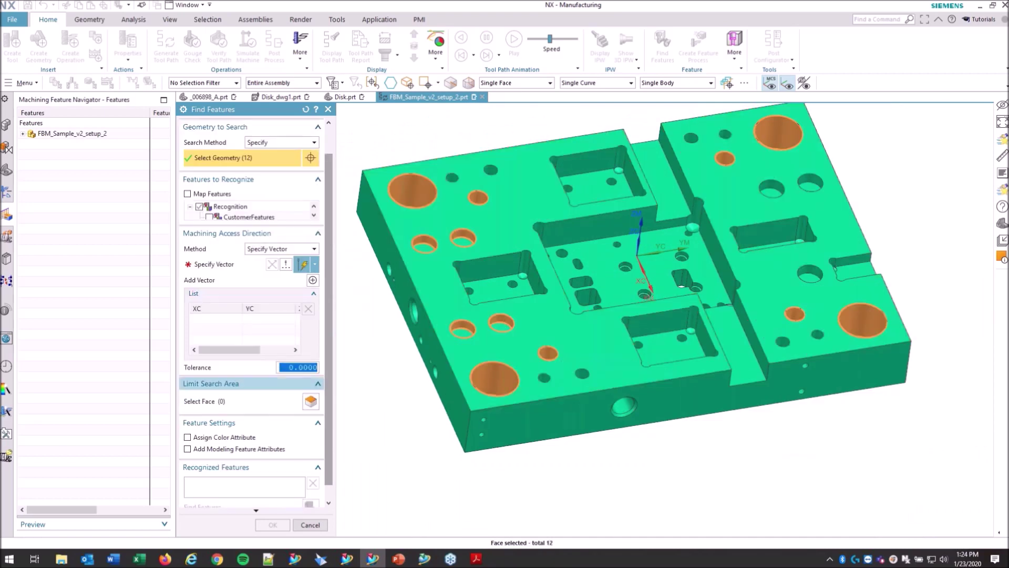
# - Set the access direction to the Z-axis and accept the 12 recognized STEP1HOLE/STEP1POCKET features
pyautogui.click(218, 266)
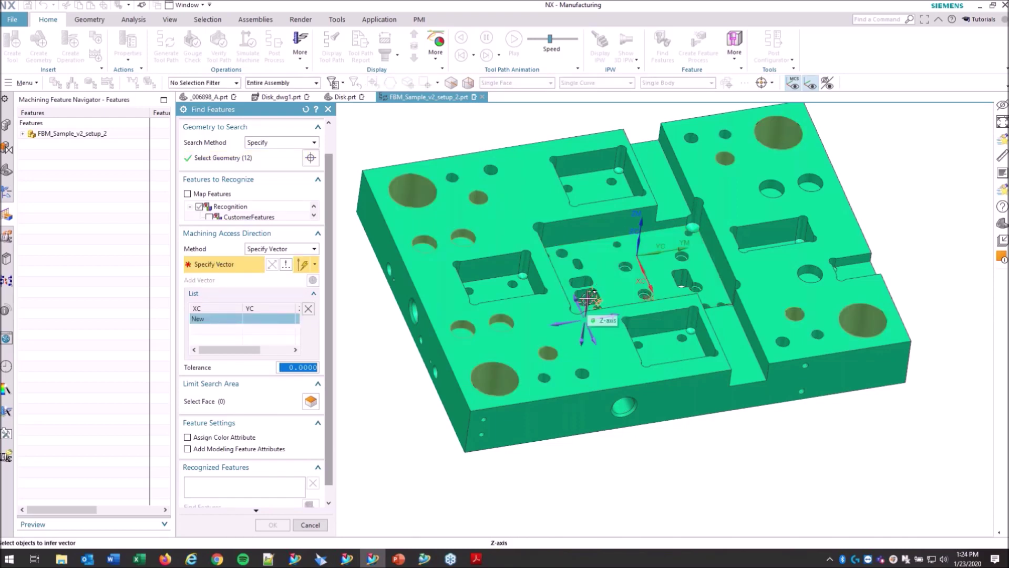
pyautogui.click(598, 304)
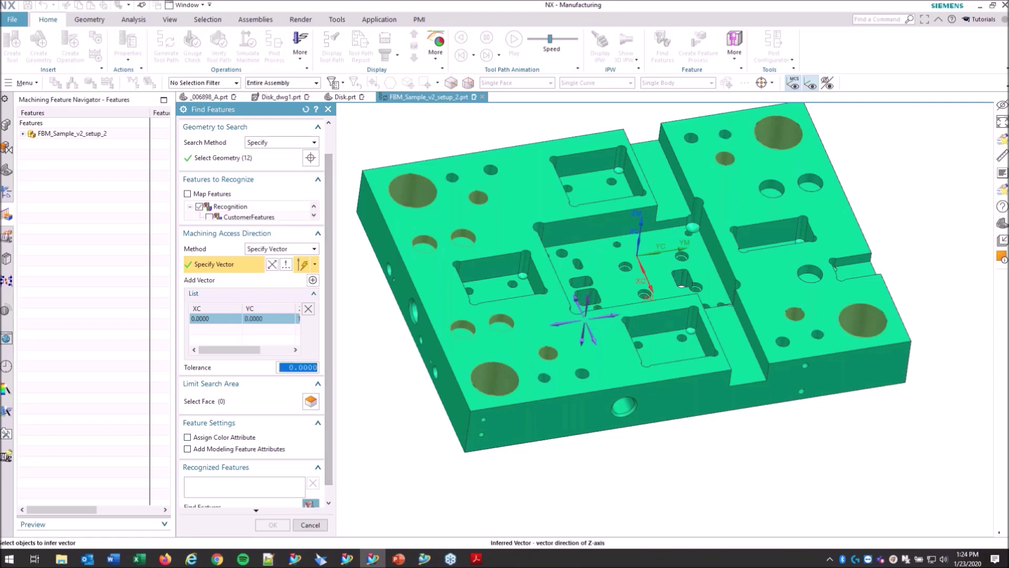
pyautogui.scroll(-1, 245, 447)
pyautogui.click(310, 493)
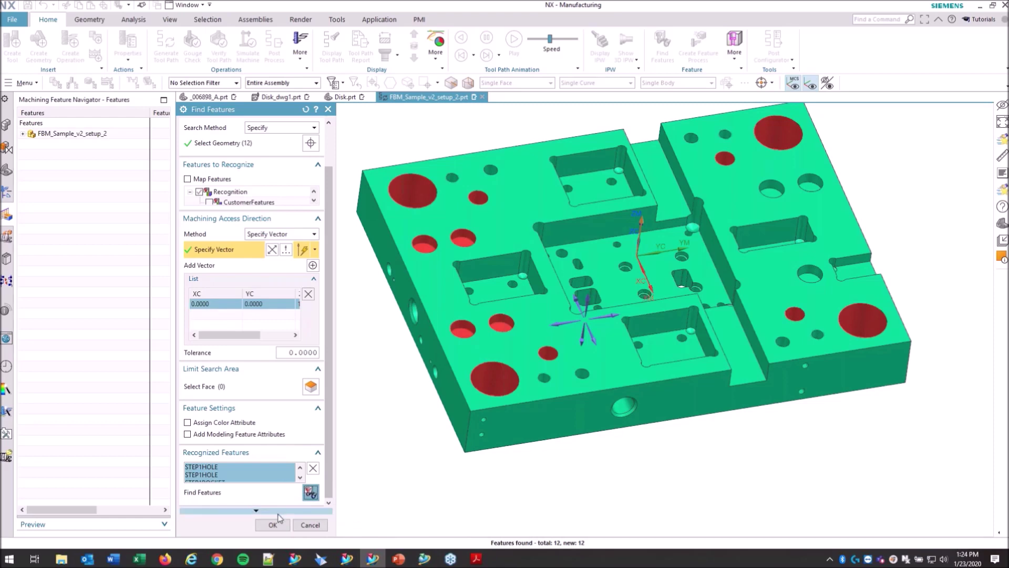
pyautogui.click(273, 525)
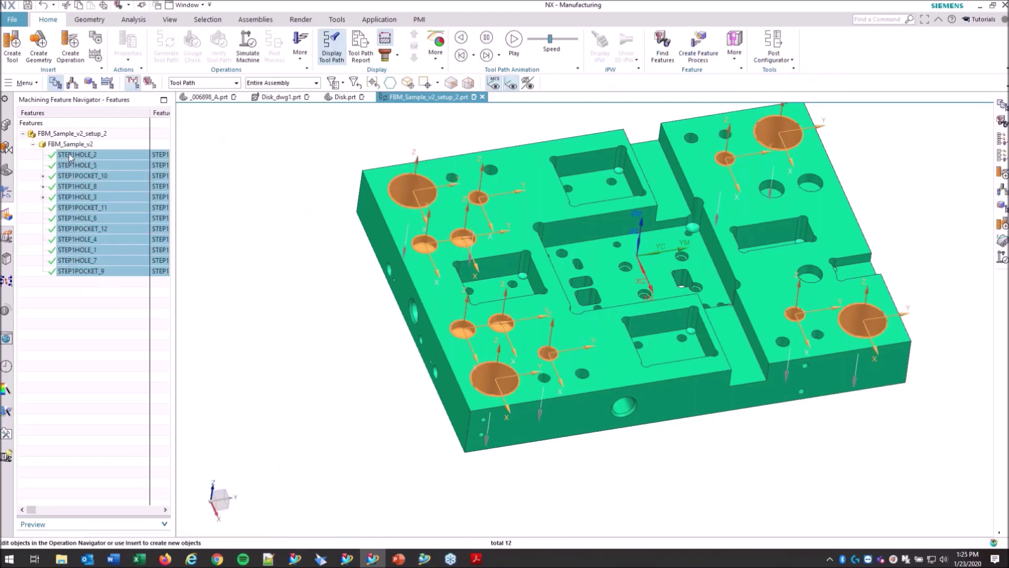
pyautogui.click(73, 155)
pyautogui.click(73, 155)
pyautogui.click(71, 165)
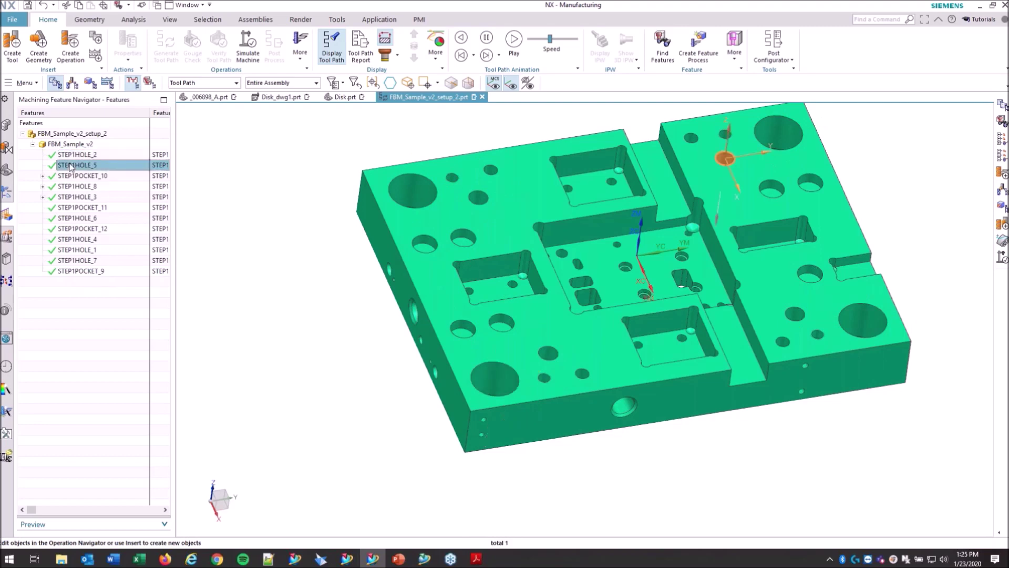
pyautogui.click(71, 175)
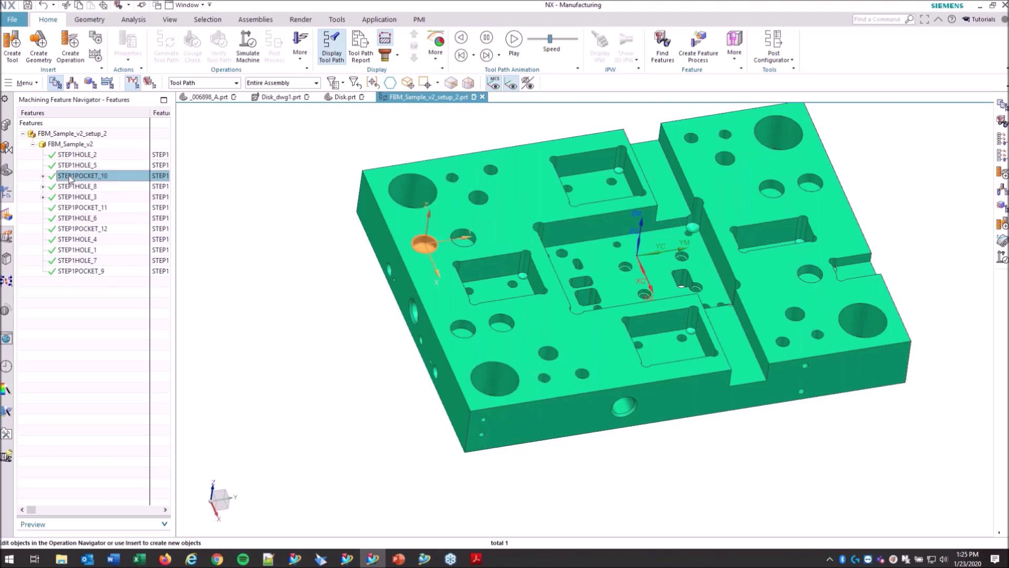
pyautogui.click(43, 176)
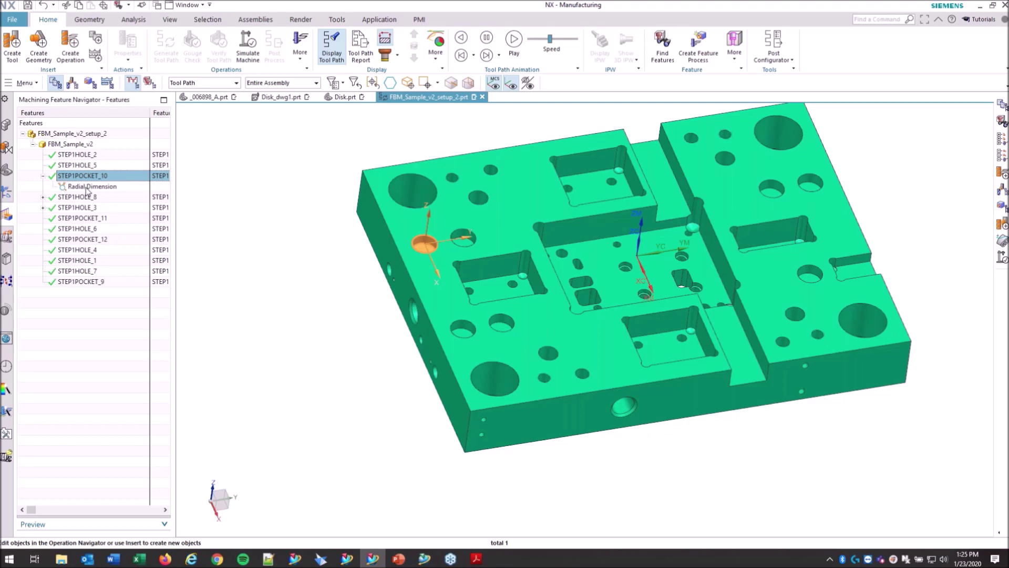
pyautogui.click(43, 176)
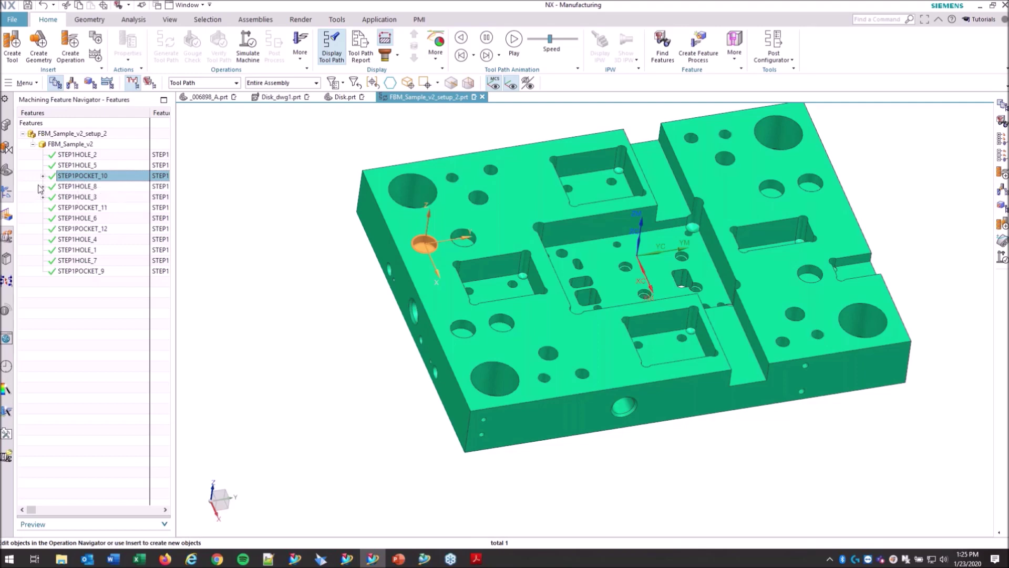
pyautogui.click(43, 188)
pyautogui.click(43, 187)
pyautogui.click(77, 272)
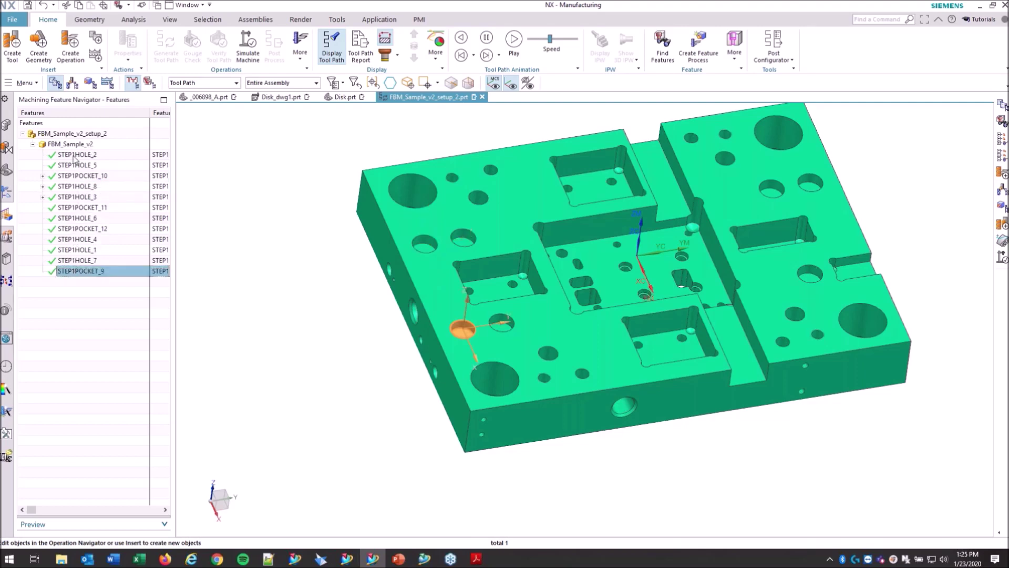
pyautogui.keyDown('shift'); pyautogui.click(90, 154); pyautogui.keyUp('shift')
pyautogui.rightClick(82, 206)
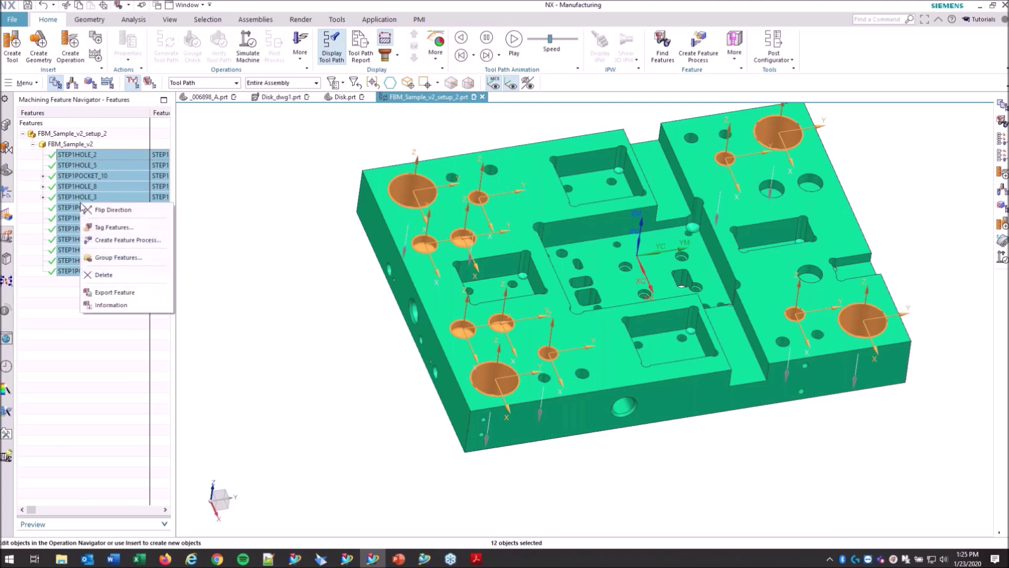
# - Create a Rule Based MillDrill feature process for all 12 features, dismissing the warning
pyautogui.click(109, 241)
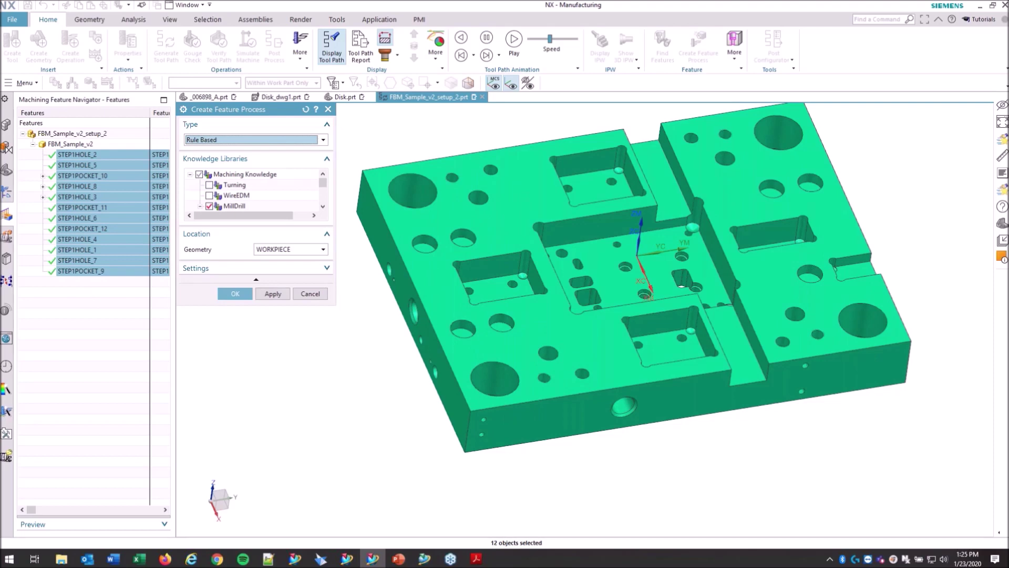
pyautogui.click(235, 294)
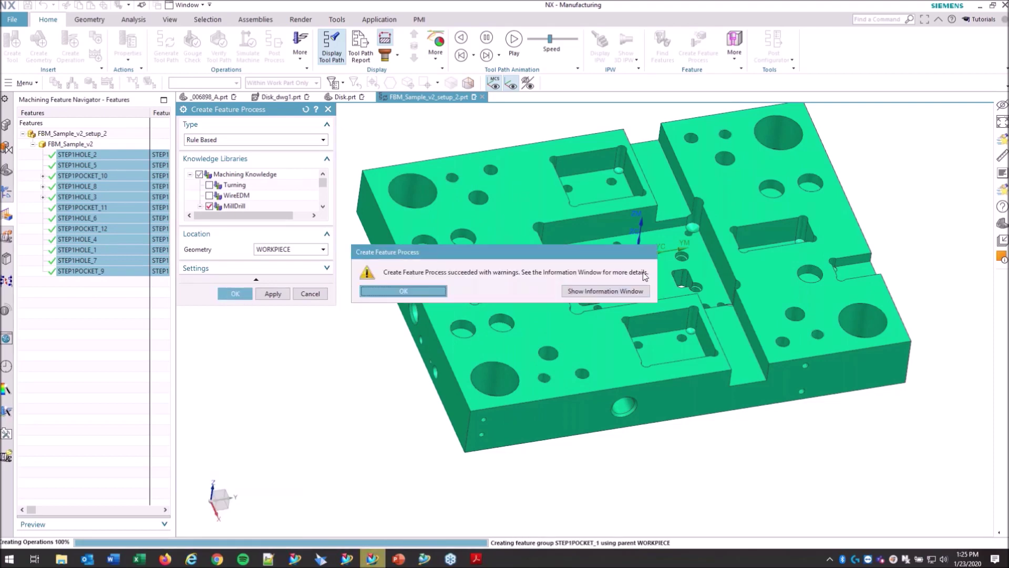
pyautogui.click(363, 291)
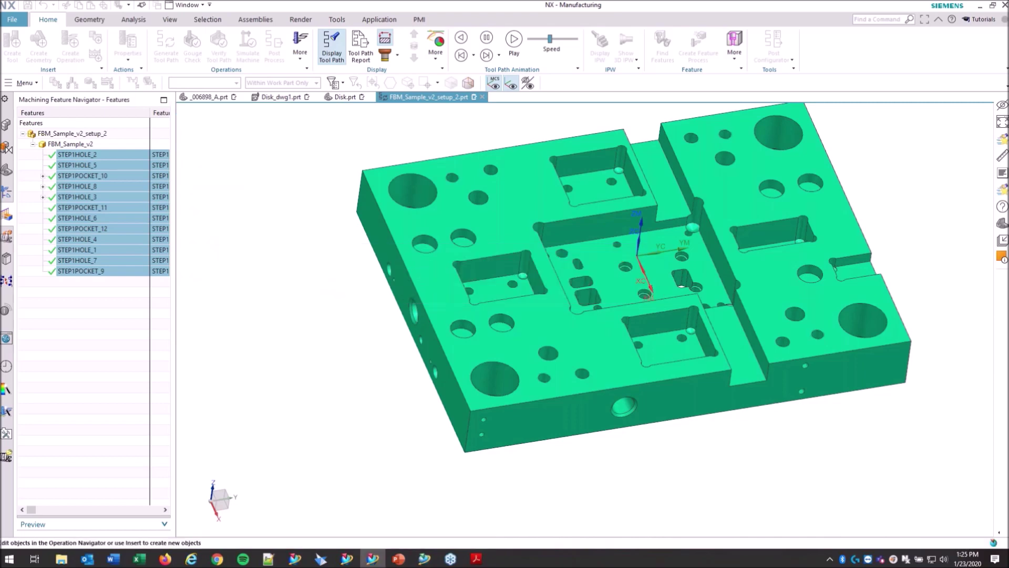
# - Show the Program Order View with program 1234 and every group fully expanded
pyautogui.click(6, 174)
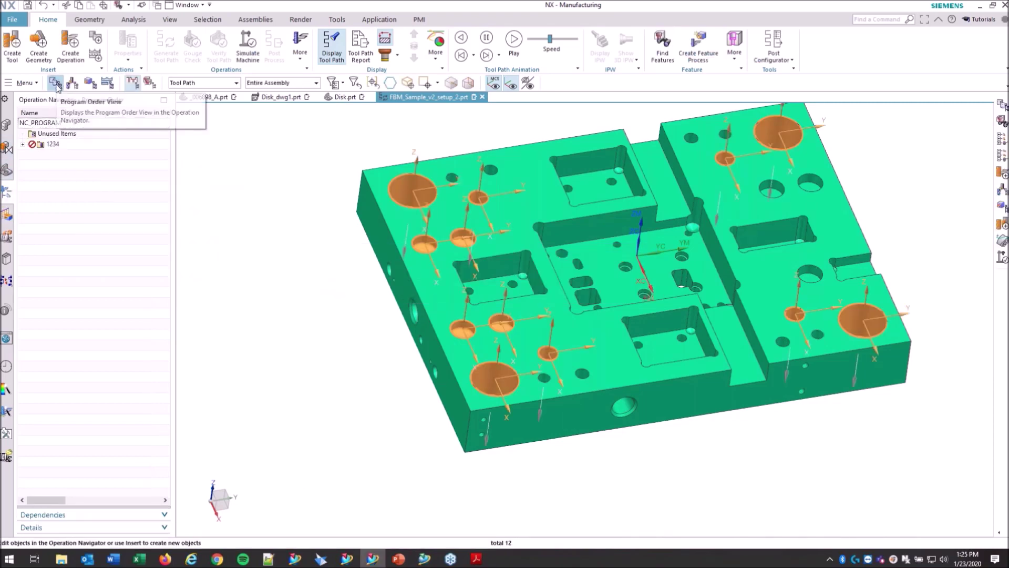
pyautogui.click(23, 144)
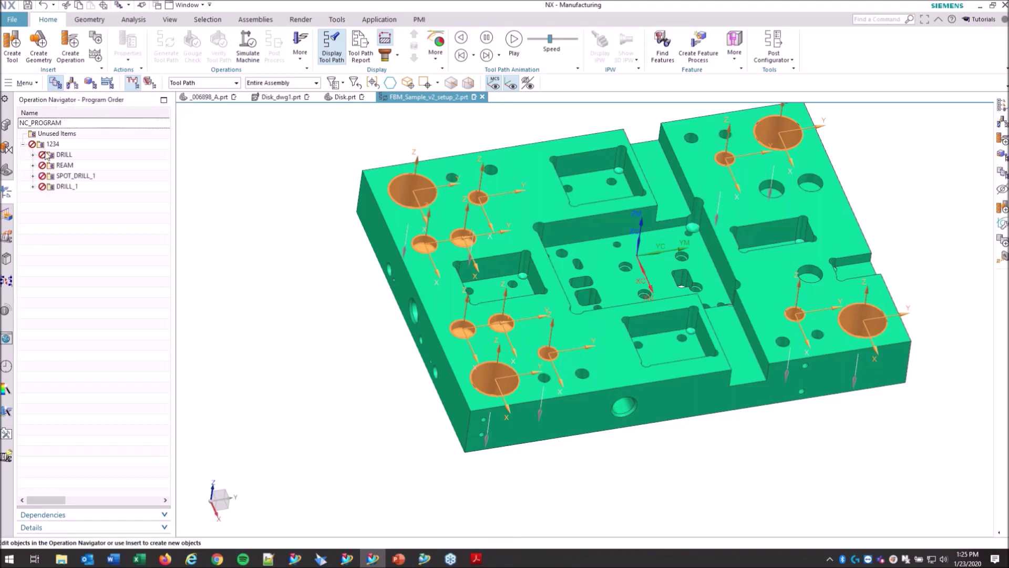
pyautogui.rightClick(48, 211)
pyautogui.click(80, 316)
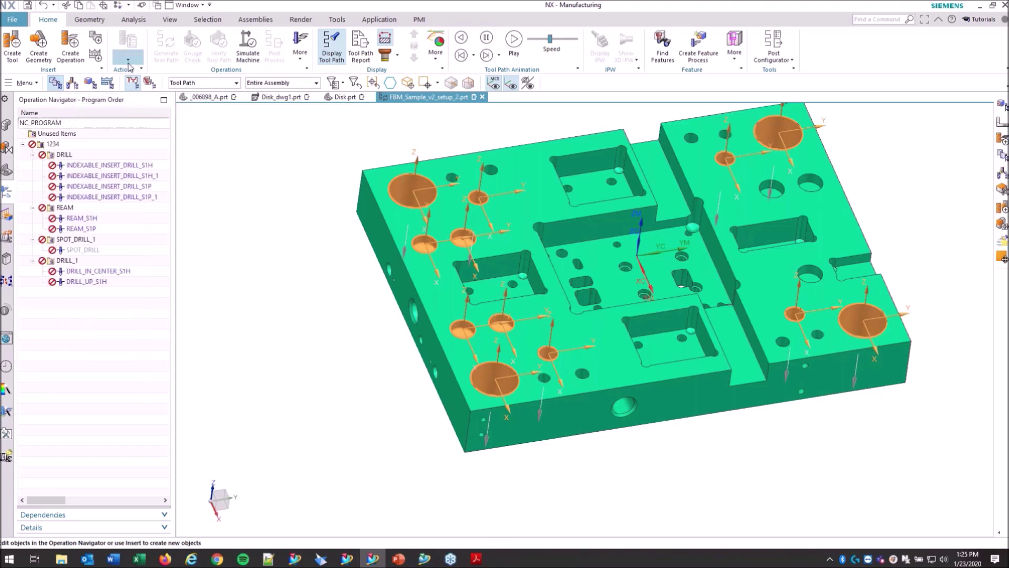
# - Generate and accept the tool paths for all operations in program 1234
pyautogui.click(59, 147)
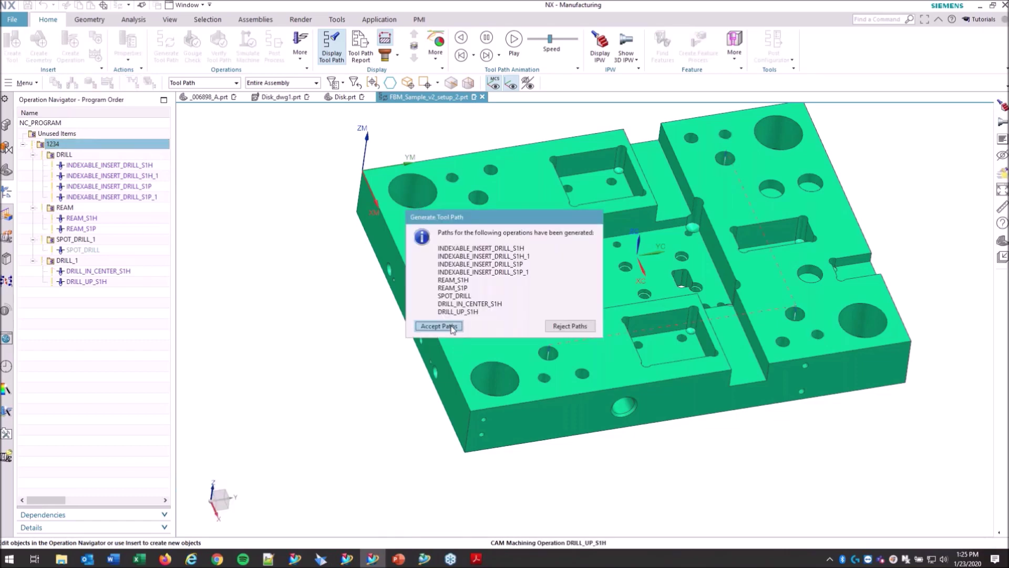
pyautogui.click(451, 327)
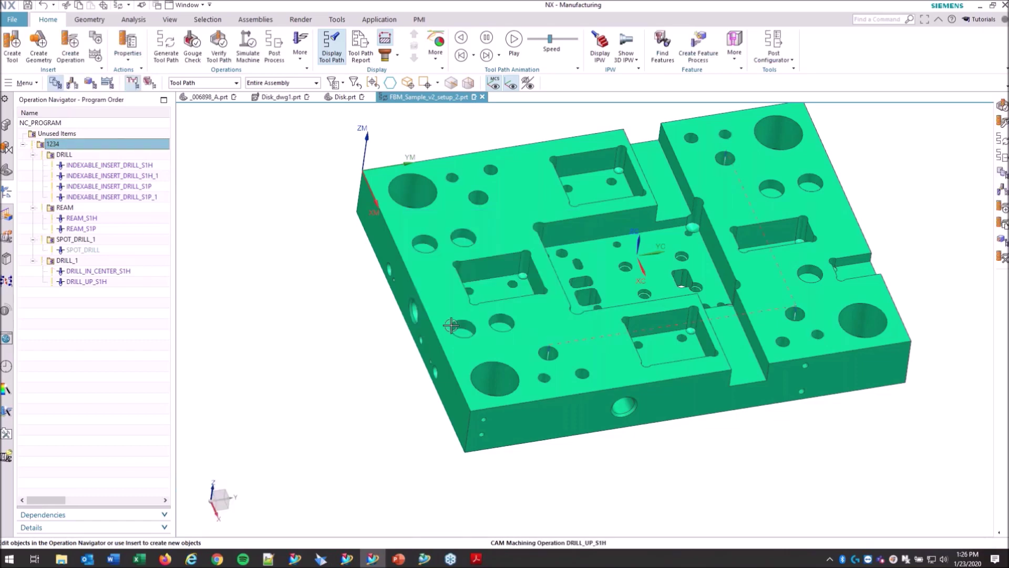
pyautogui.hotkey('ctrl', 'f')
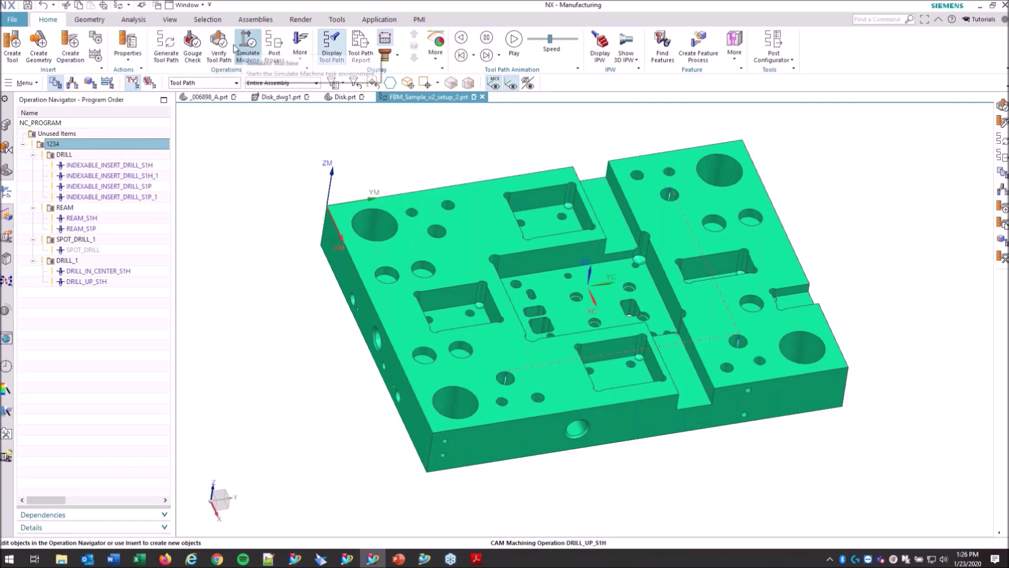
pyautogui.click(219, 44)
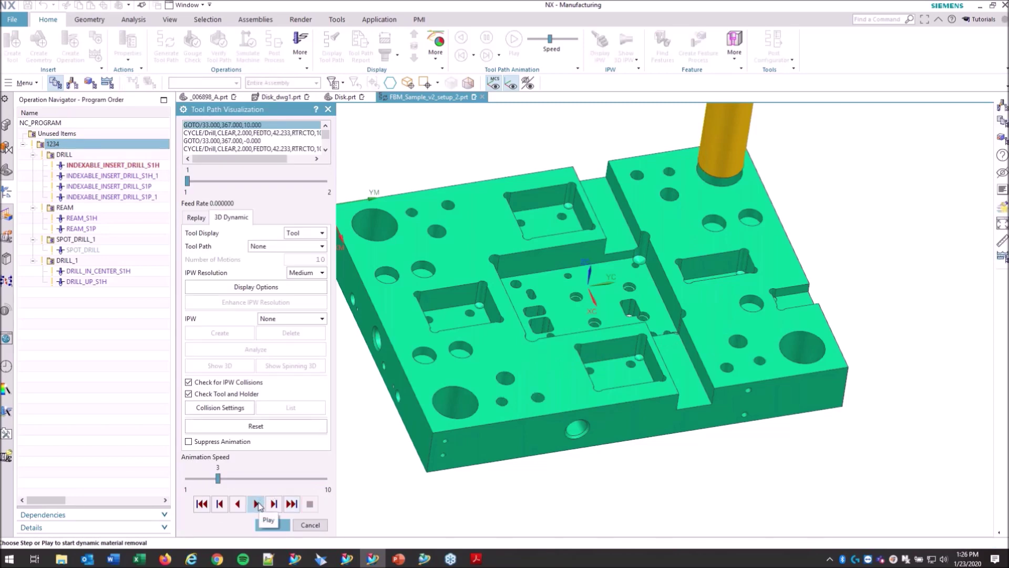
# - Play the 3D Dynamic material-removal simulation through DRILL_UP_S1H, then close the verification
pyautogui.click(257, 504)
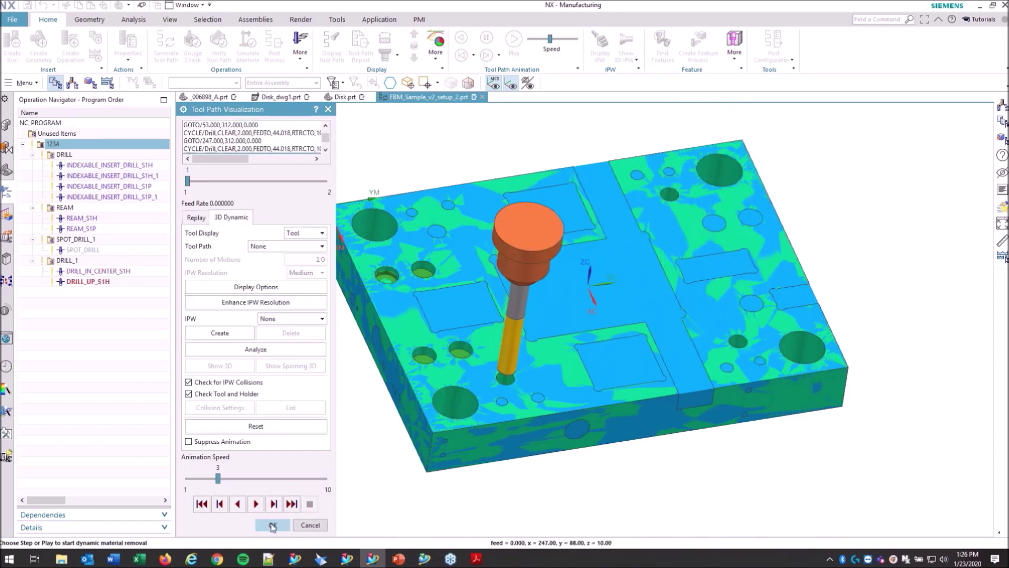
pyautogui.click(273, 524)
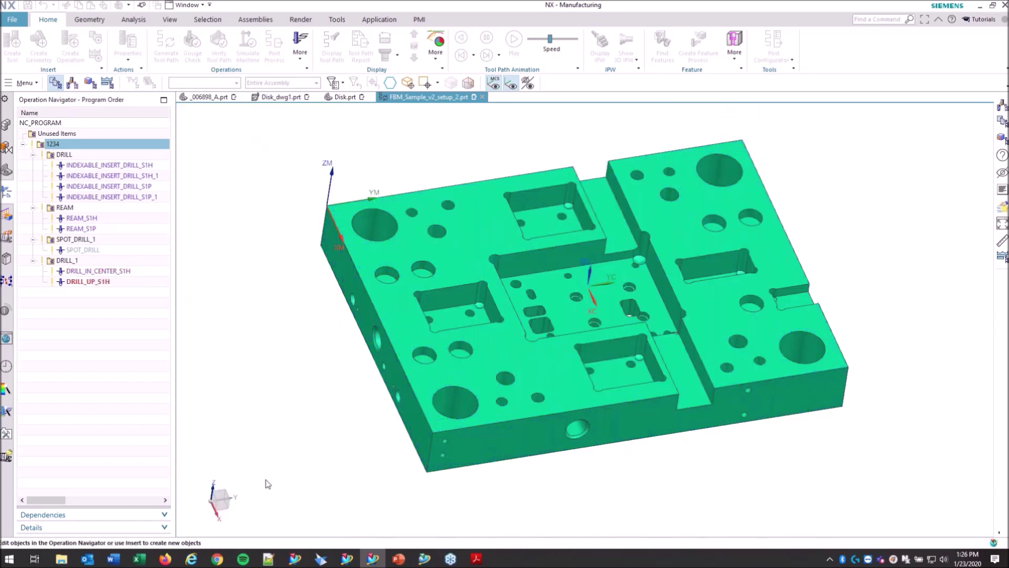
# - Highlight the holes machined by REAM_S1H, REAM_S1P, SPOT_DRILL and DRILL_IN_CENTER_S1H
pyautogui.click(77, 219)
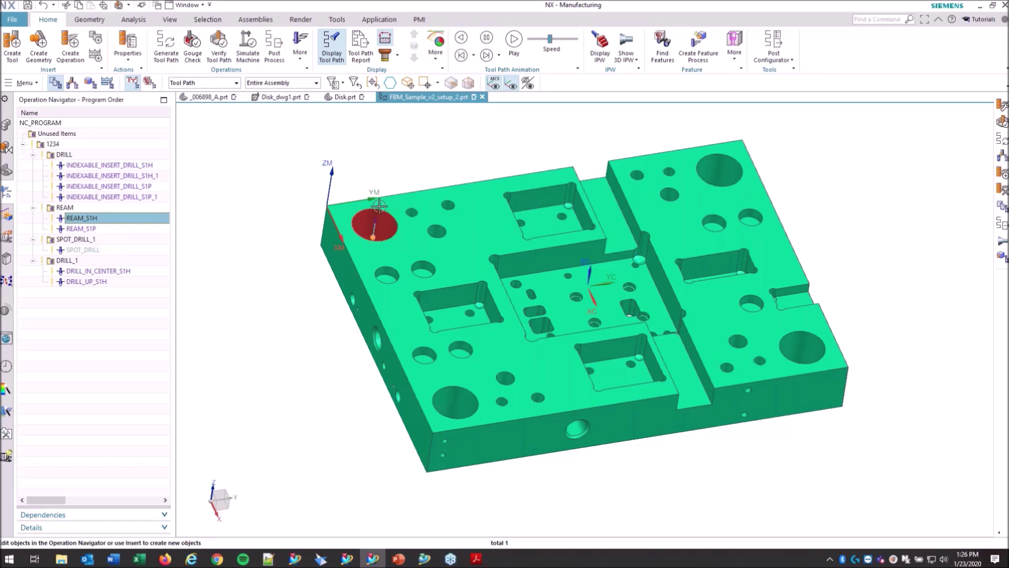
pyautogui.click(79, 229)
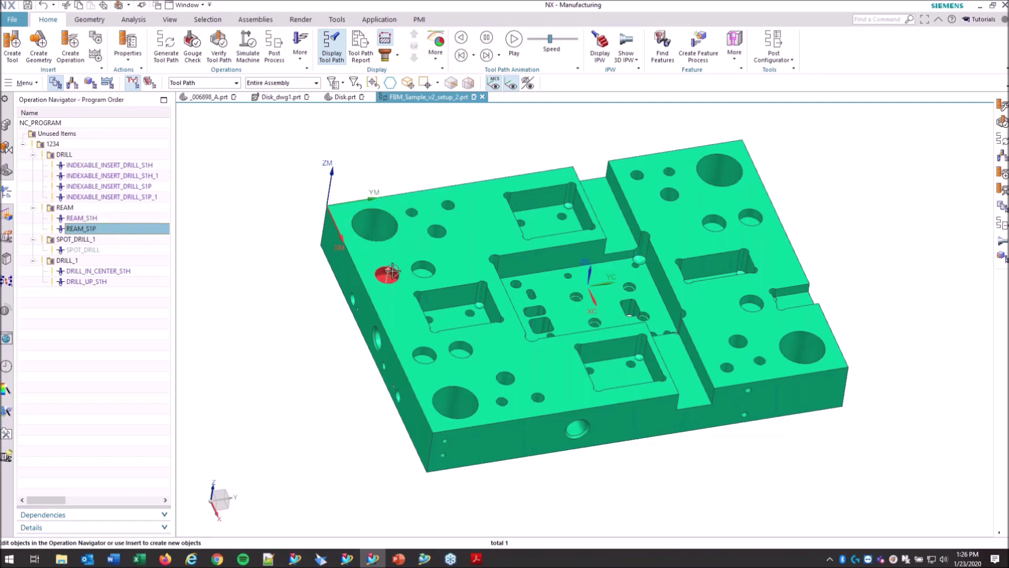
pyautogui.click(79, 250)
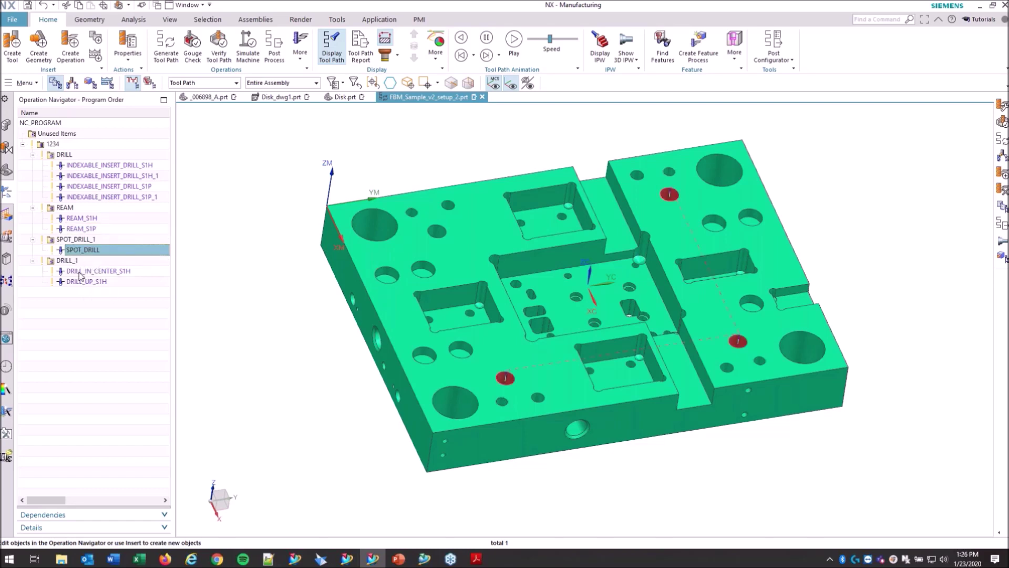
pyautogui.click(82, 273)
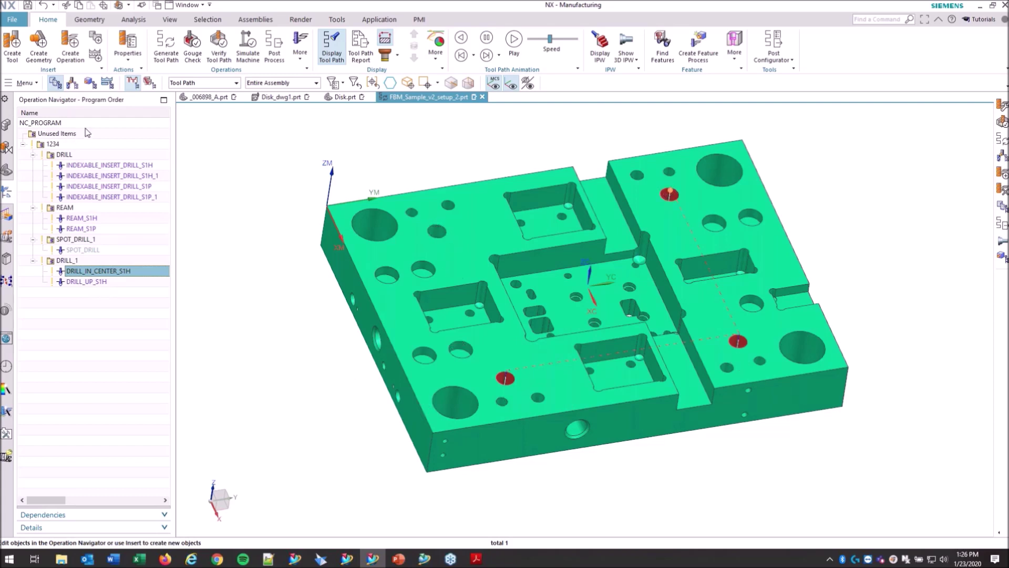
# - Open FBM_Sample_v2 in its own window and tilt the plate to view its PMI annotations
pyautogui.click(6, 124)
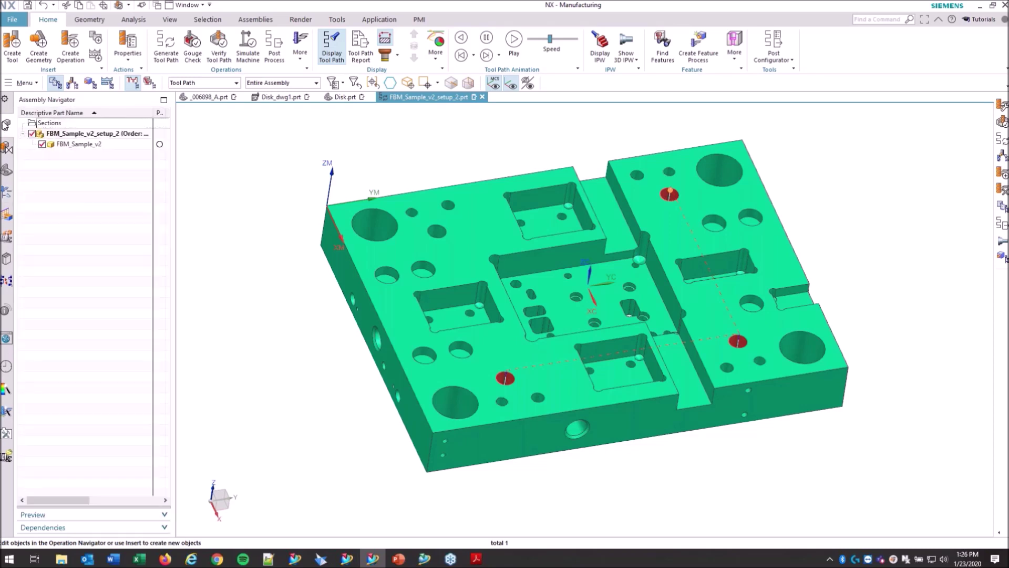
pyautogui.rightClick(68, 144)
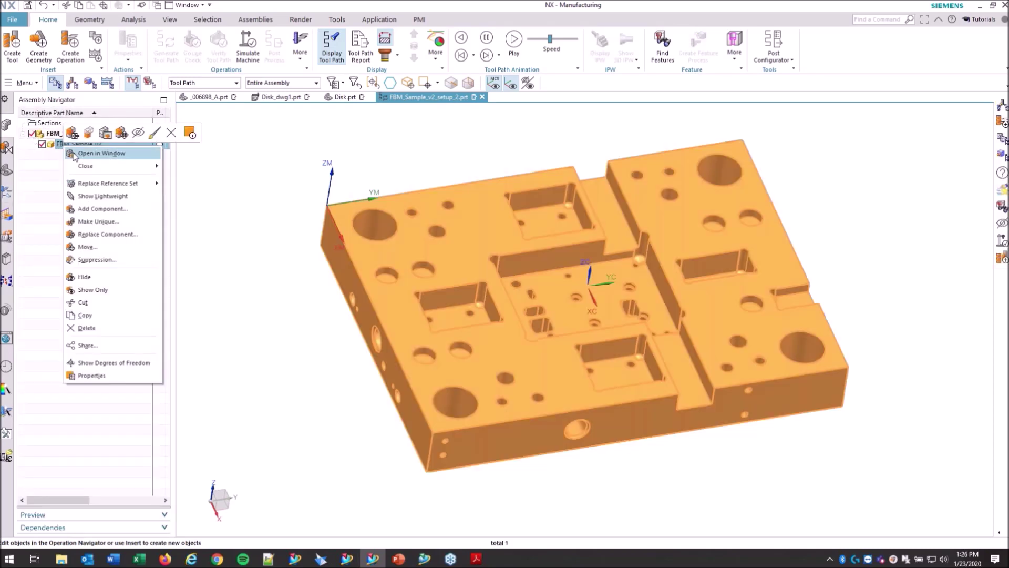
pyautogui.click(75, 153)
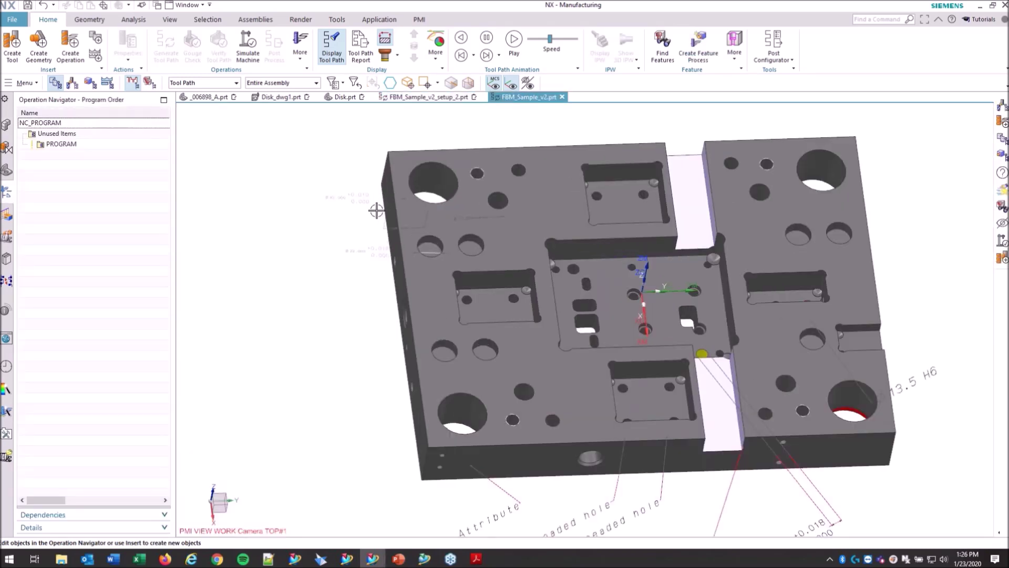
pyautogui.scroll(5, 377, 210)
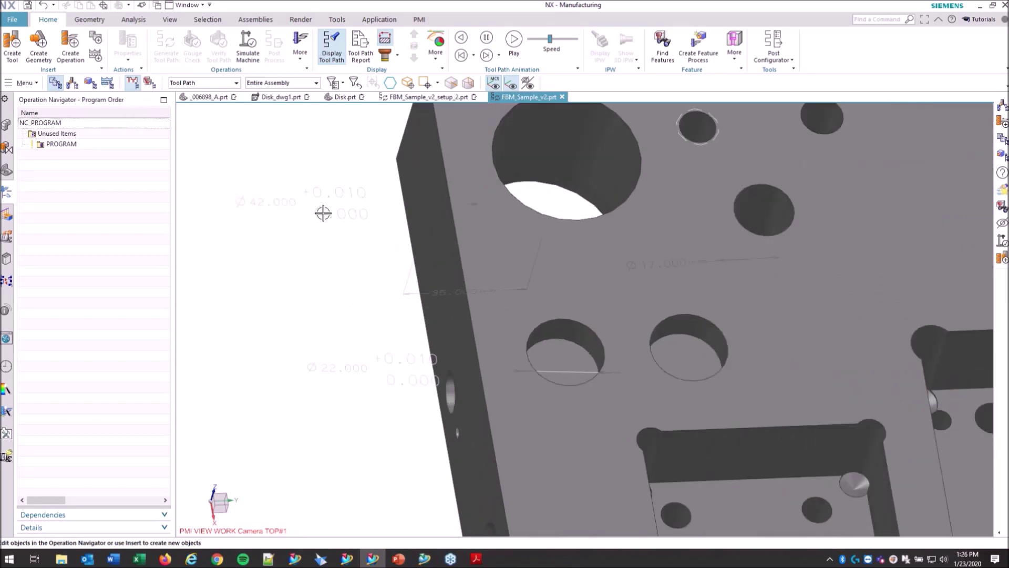
pyautogui.moveTo(389, 376); pyautogui.dragTo(322, 158, button='middle')
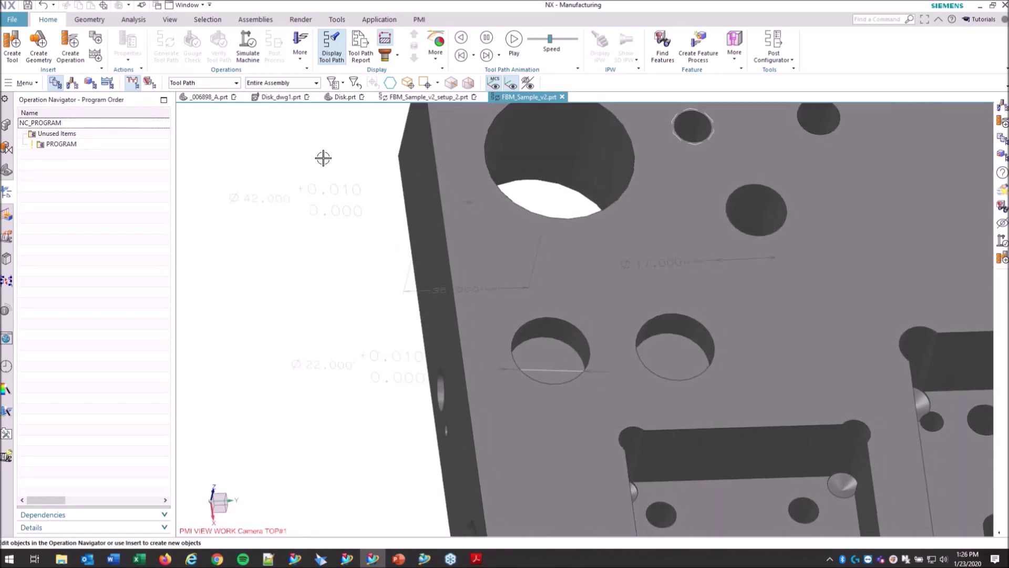
pyautogui.rightClick(336, 186)
pyautogui.click(253, 118)
# - Use No Selection Filter, select the Ø42.000 and Ø17.000 dimensions, and zoom to the ±0.020 tolerance
pyautogui.click(210, 83)
pyautogui.click(212, 96)
pyautogui.click(350, 194)
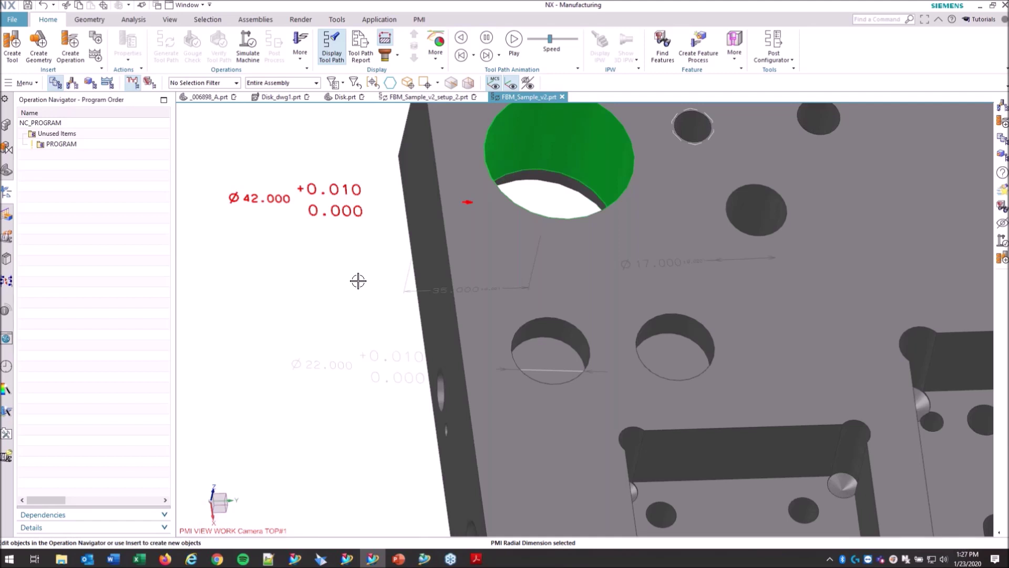
pyautogui.click(676, 262)
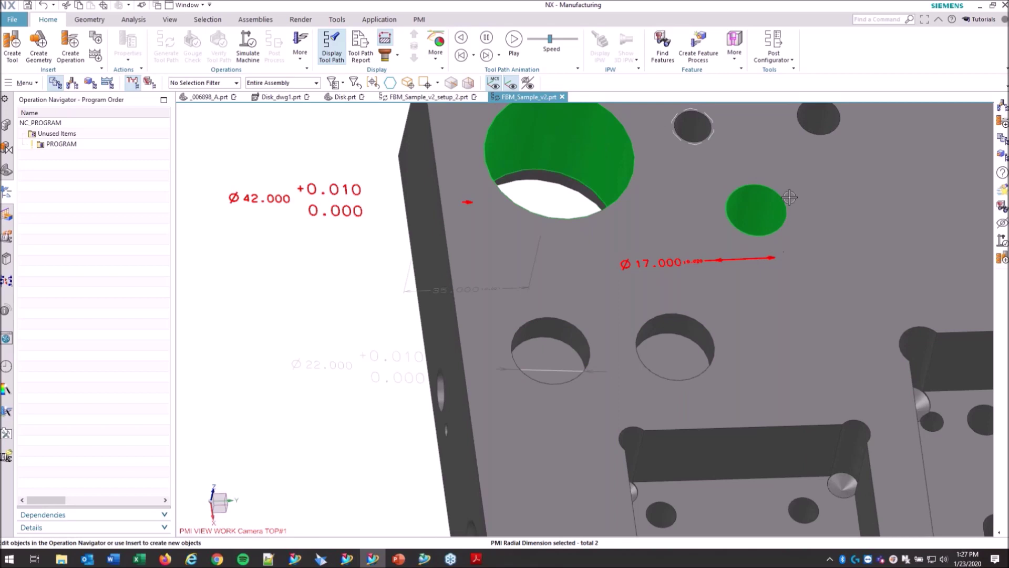
pyautogui.scroll(8, 697, 263)
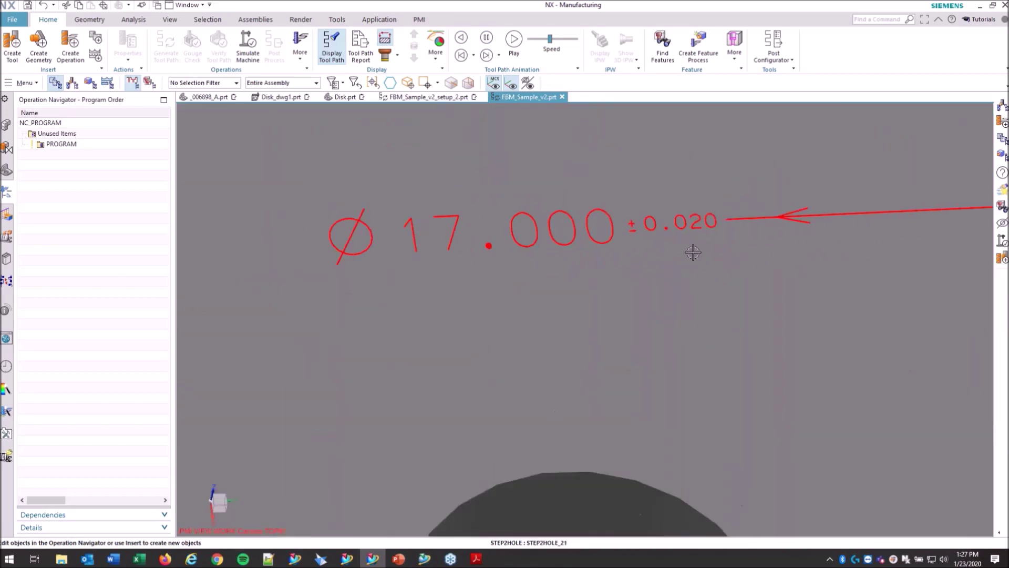
pyautogui.scroll(-3, 693, 253)
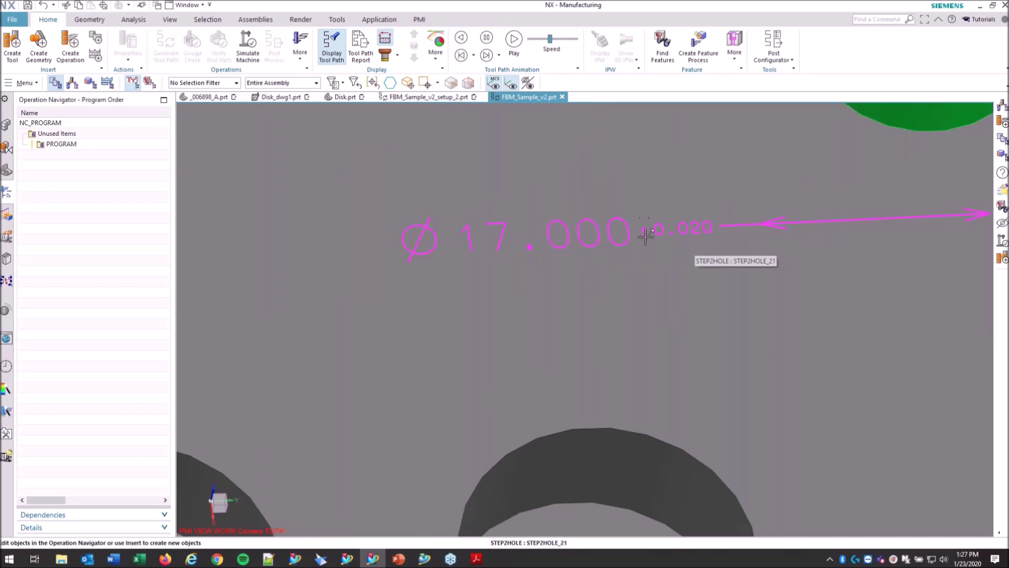
pyautogui.scroll(-5, 647, 235)
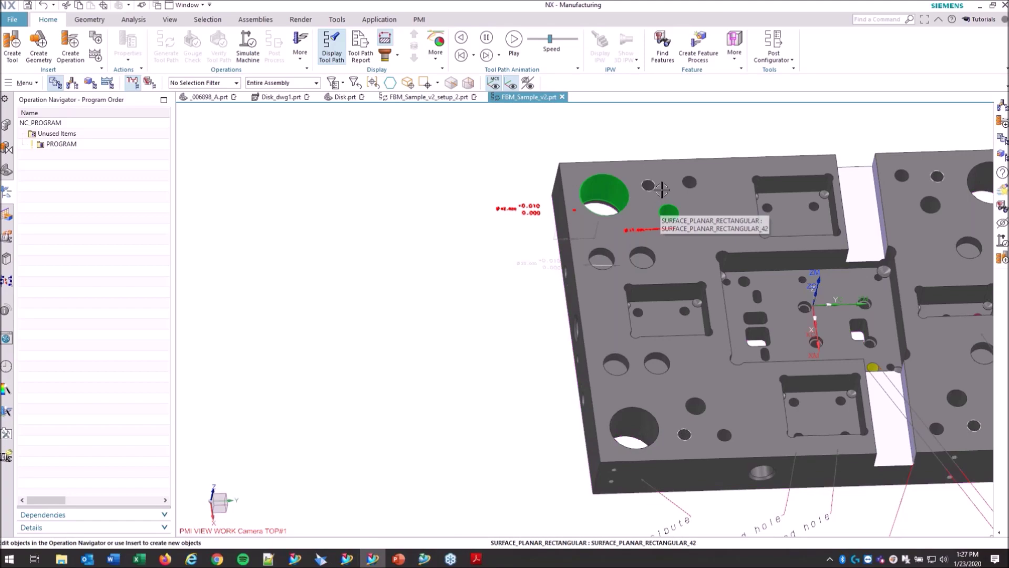
pyautogui.click(657, 185)
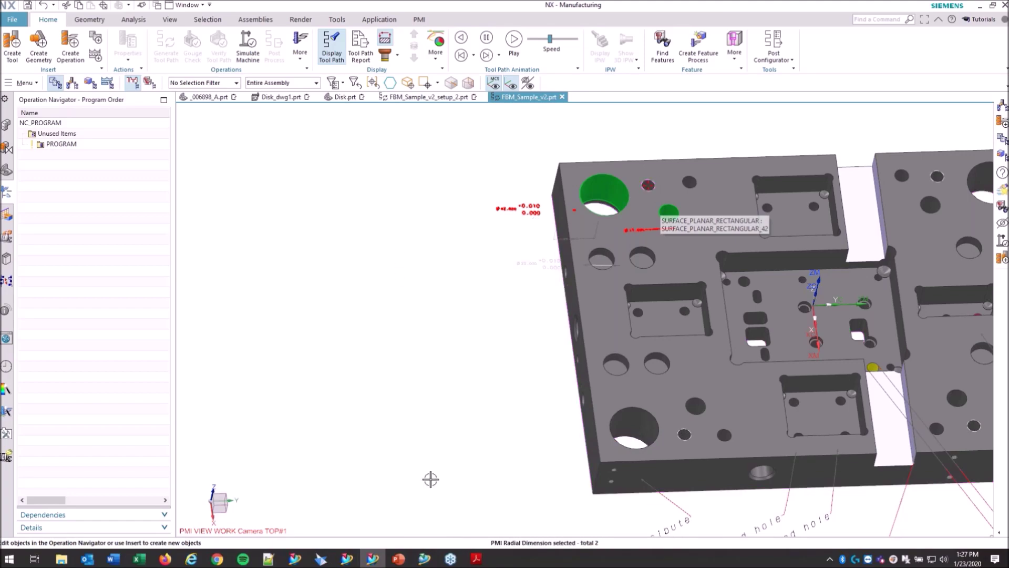